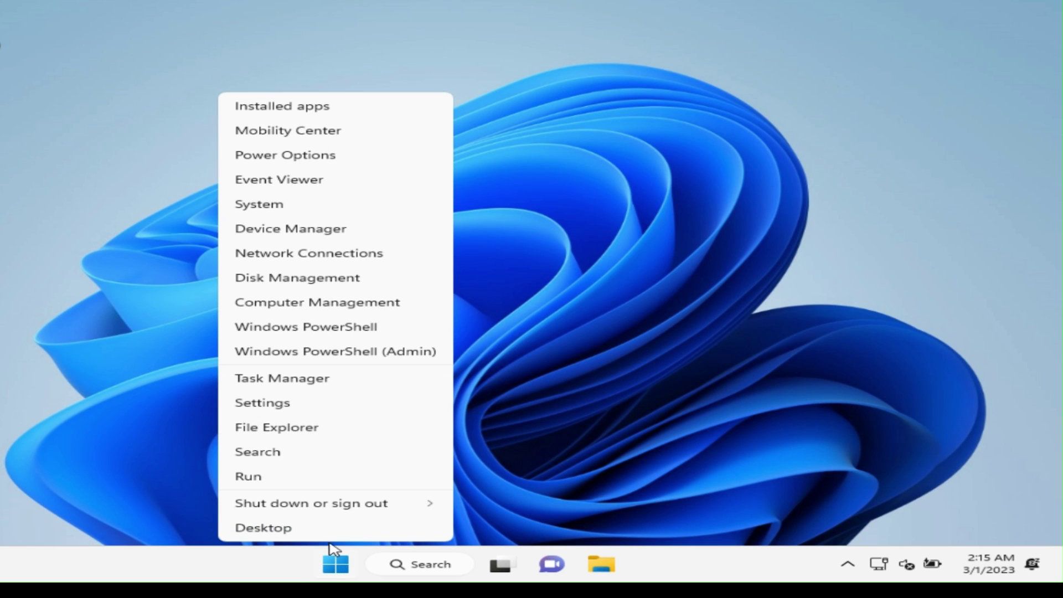
Review CPU and memory usage in Task Manager's performance view, then close it.
key(t)
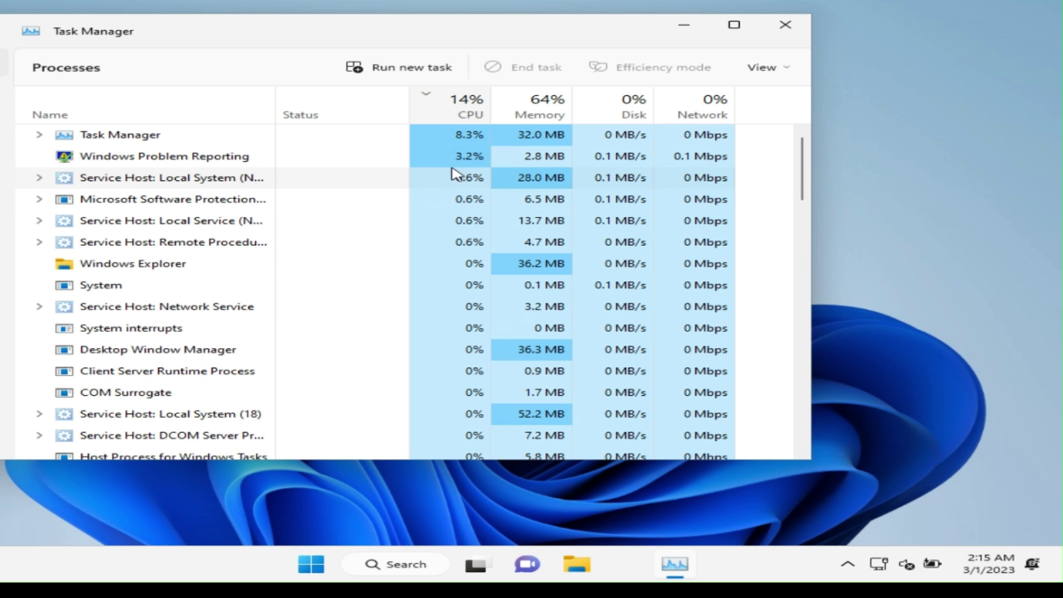
key(ctrl+Tab)
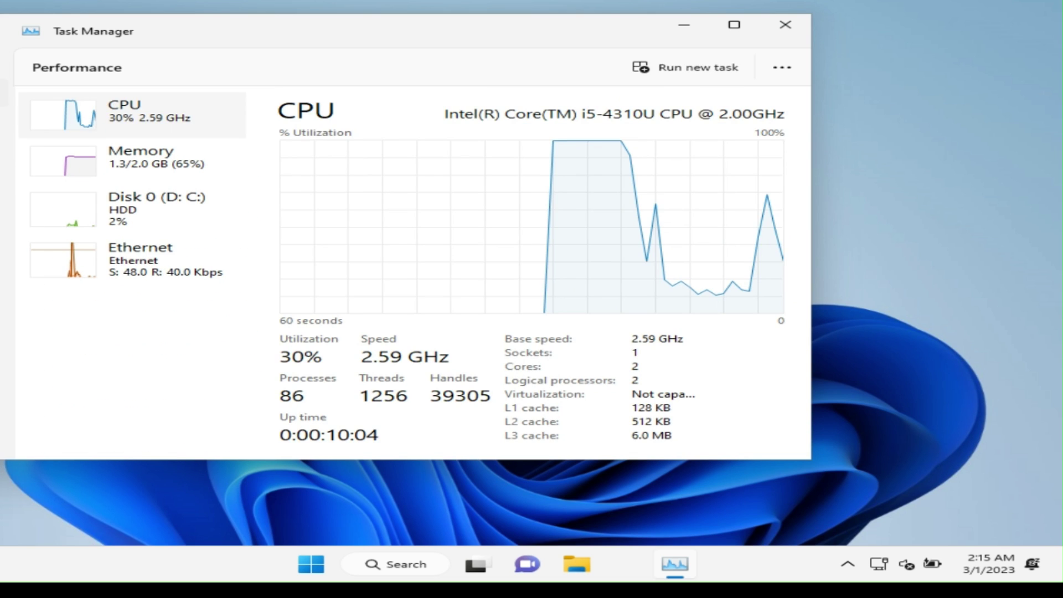
click(115, 174)
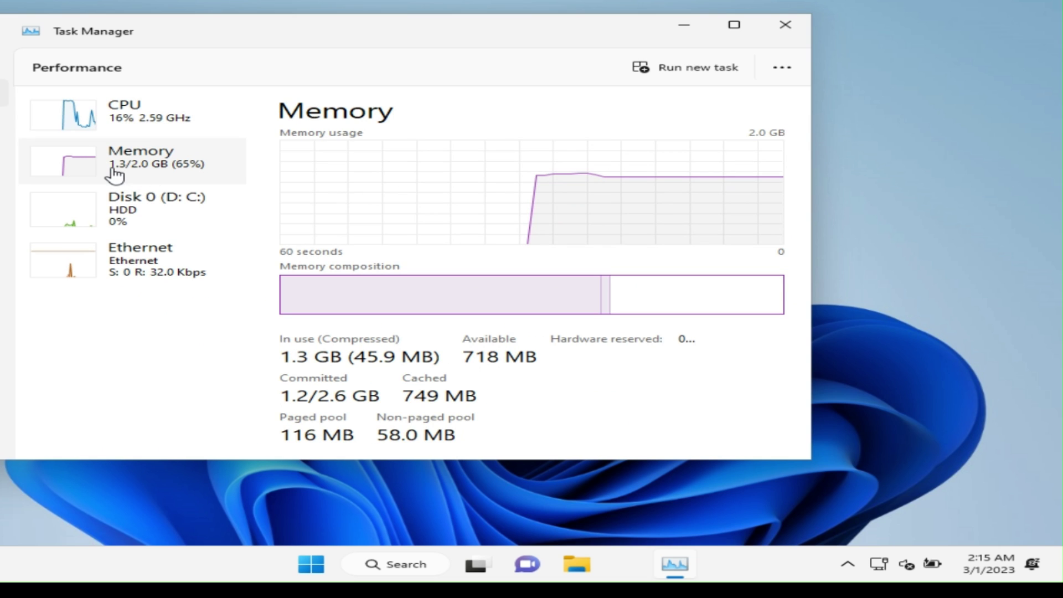
click(150, 123)
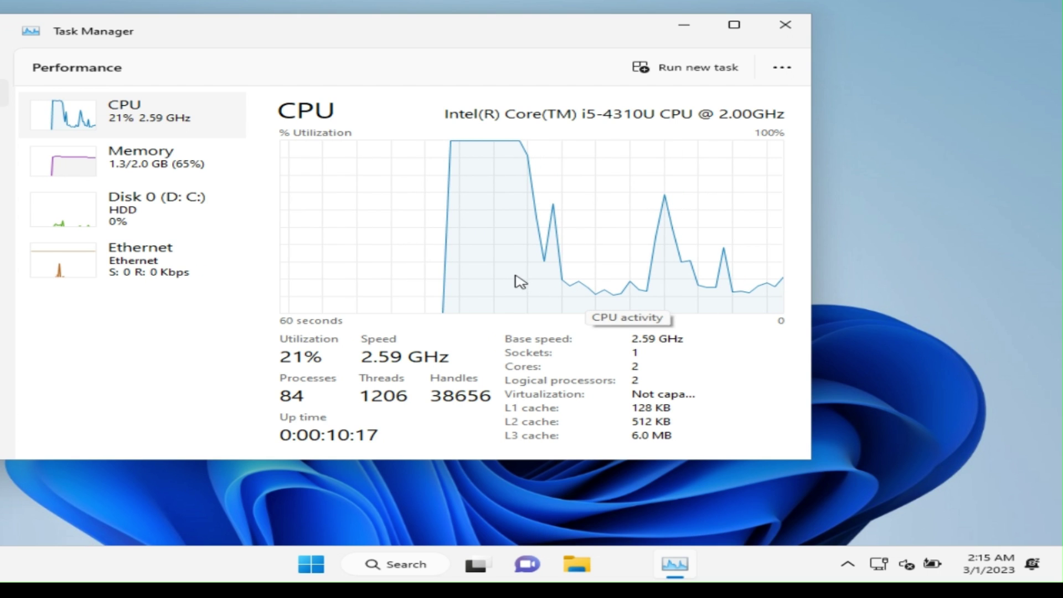
click(158, 169)
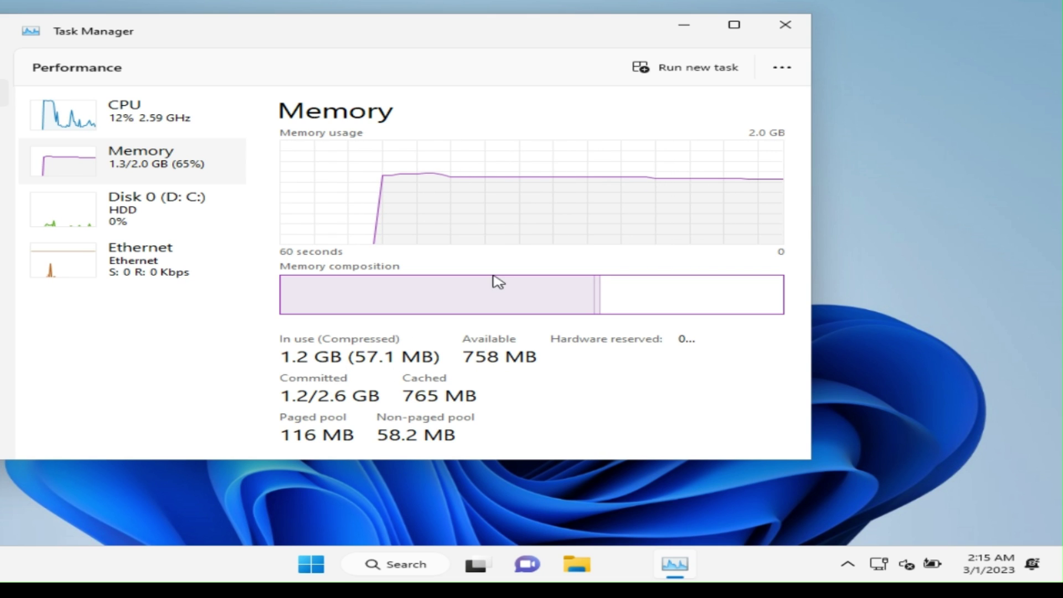
click(784, 30)
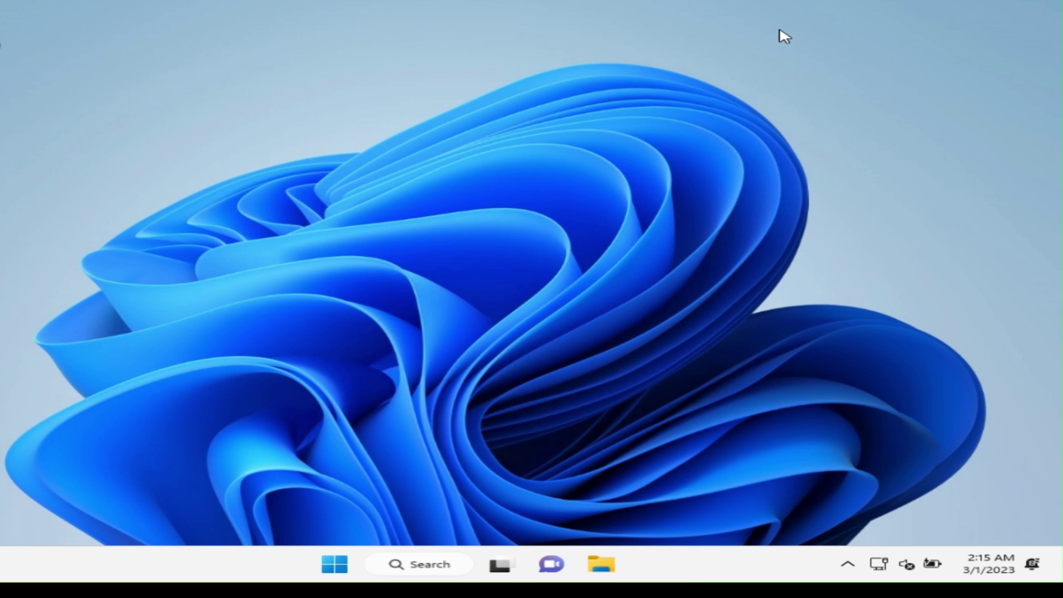
Refresh the desktop twice from its right-click menu.
right_click(780, 30)
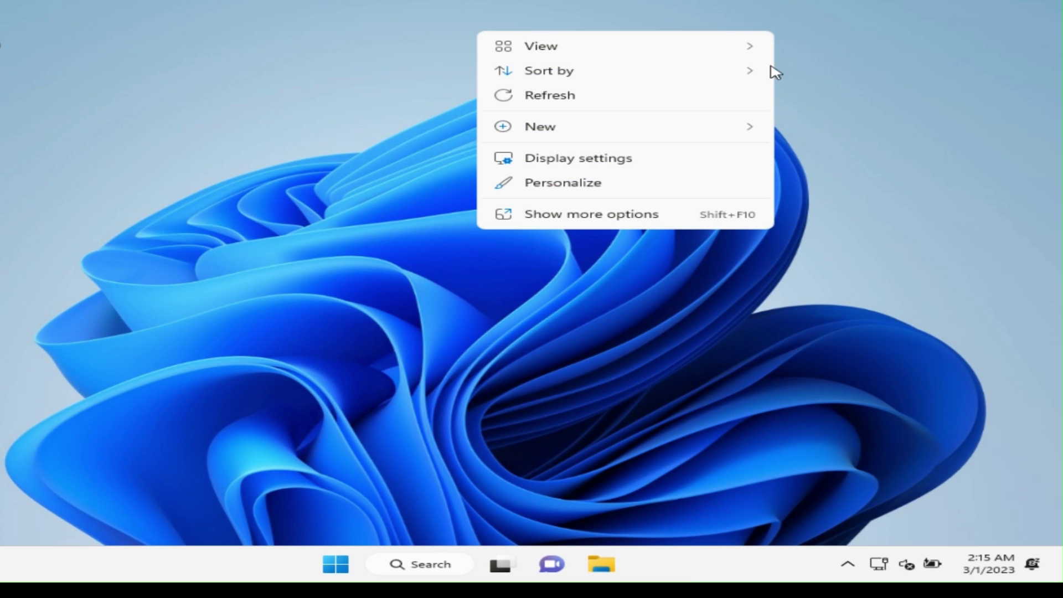
click(670, 92)
right_click(670, 93)
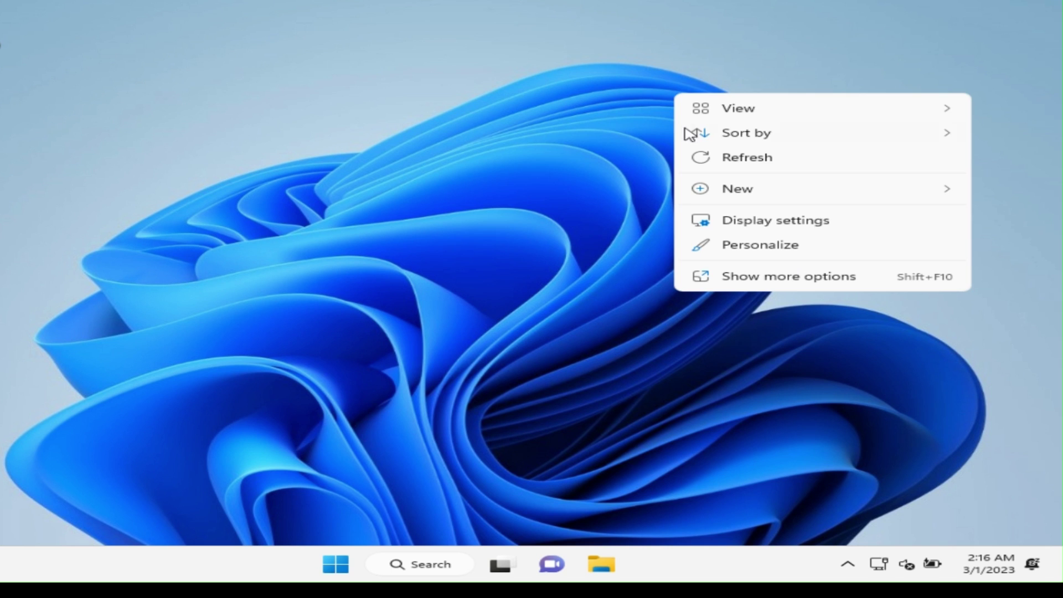
click(708, 154)
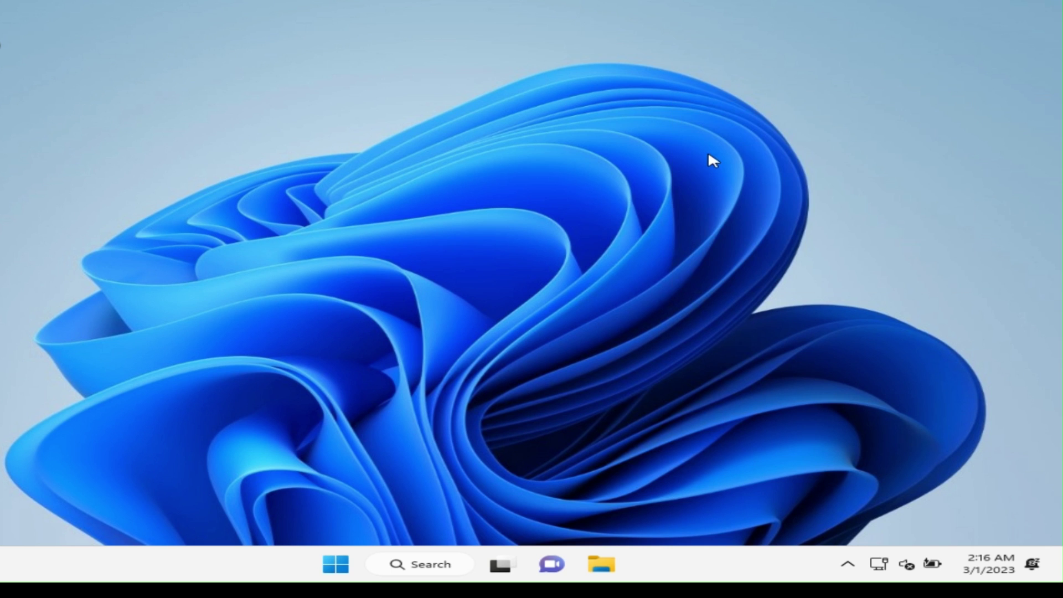
Start a Windows Update check from Settings via the Start menu.
click(336, 564)
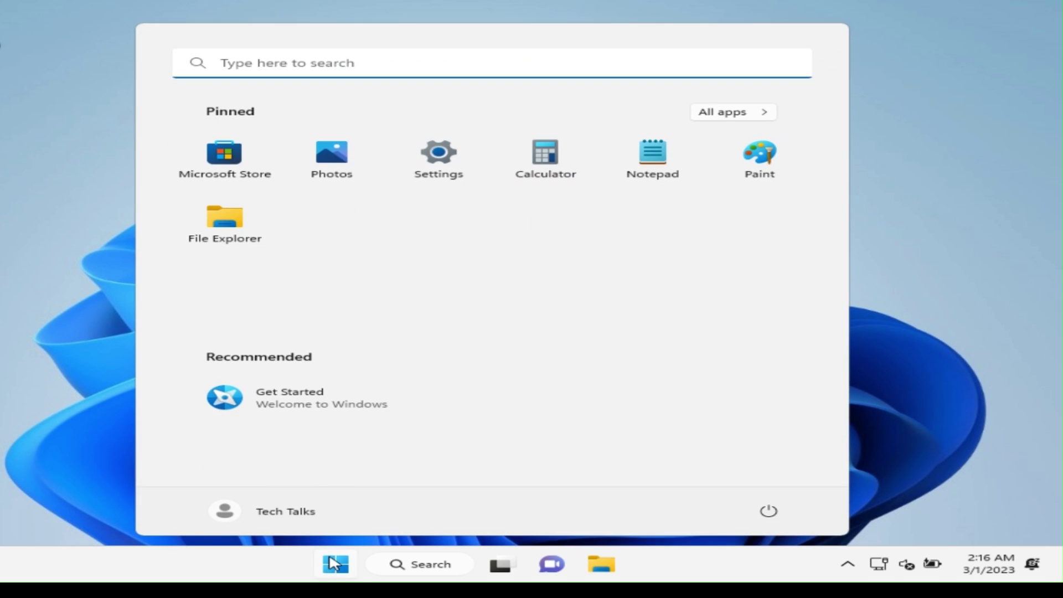
click(444, 179)
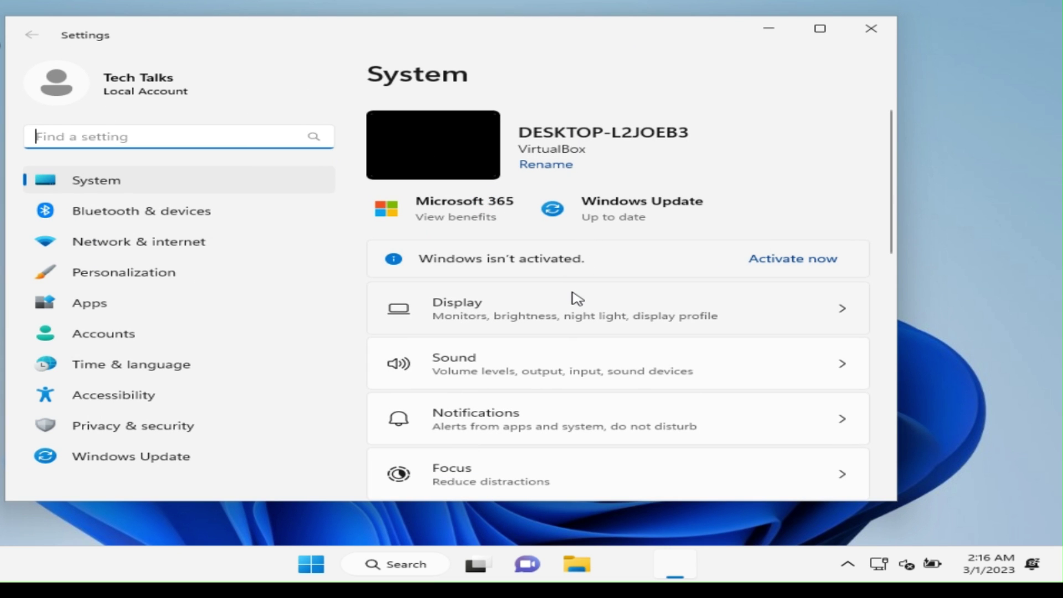
click(616, 200)
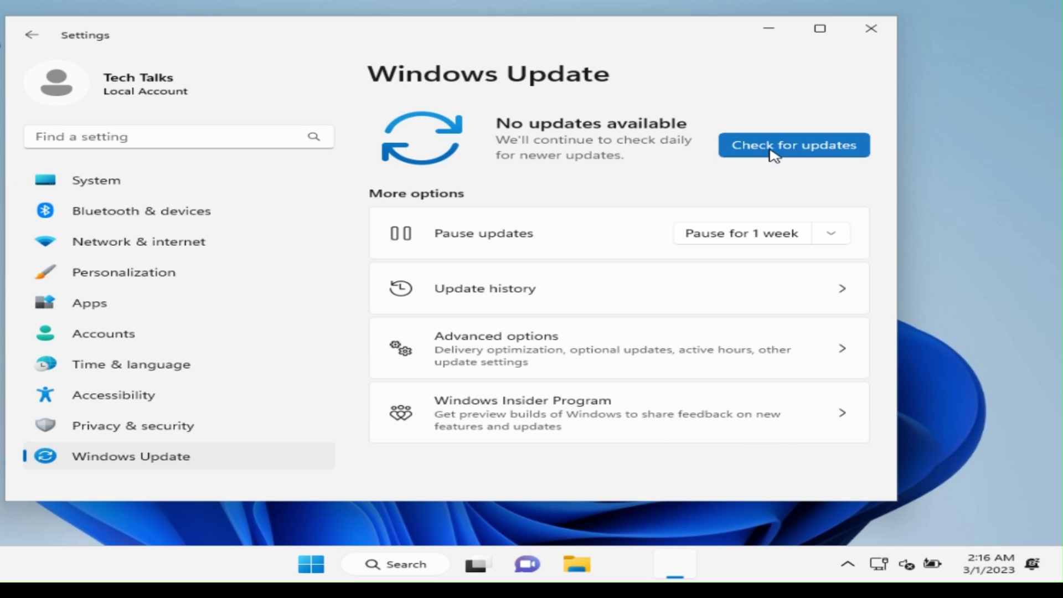
click(767, 149)
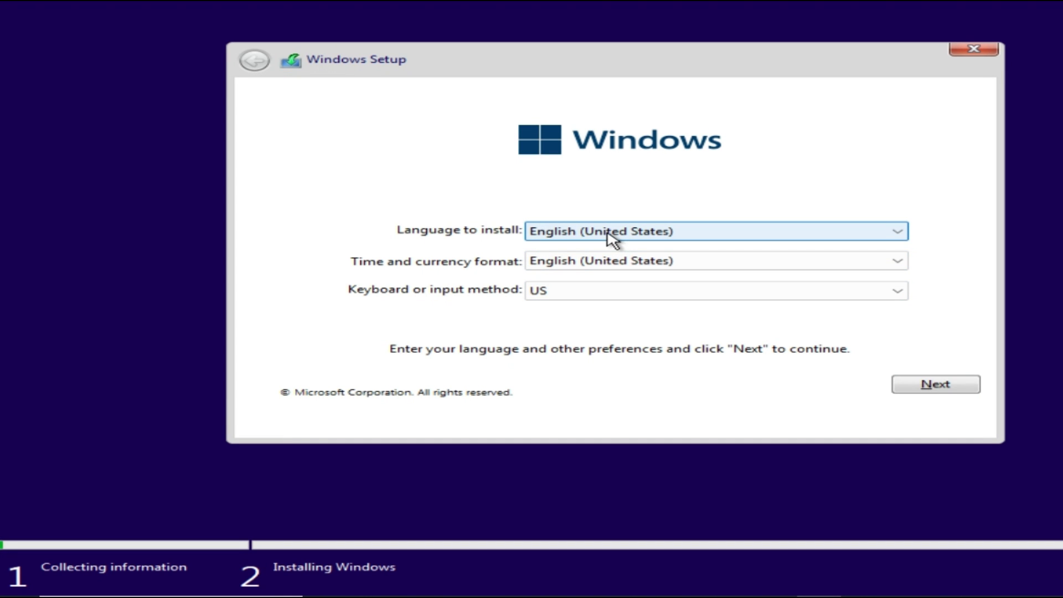
Keep English (United States) language and format, accept the license terms, and continue.
click(608, 230)
click(597, 266)
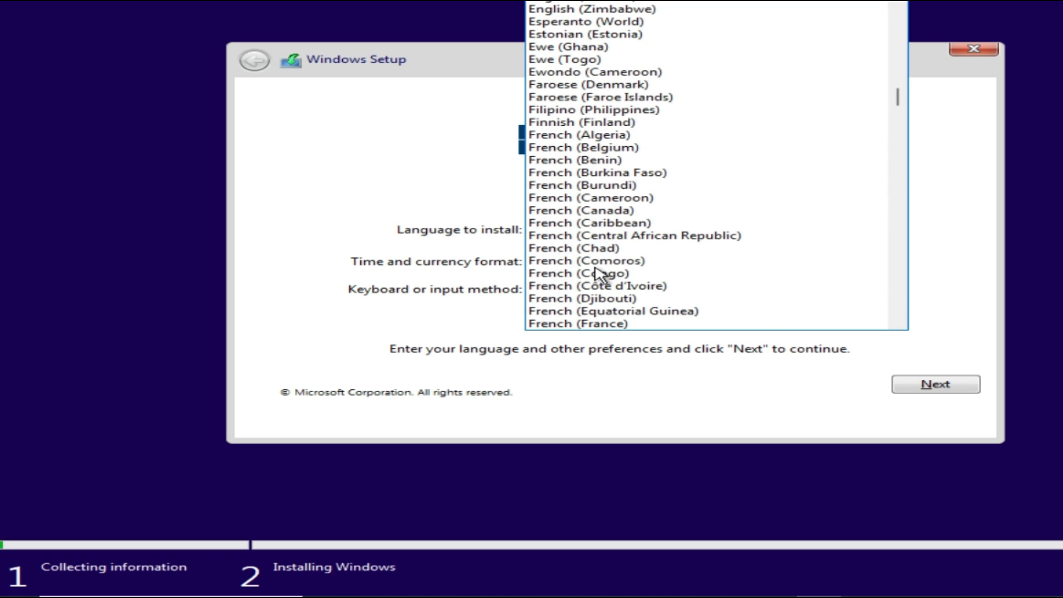
click(914, 249)
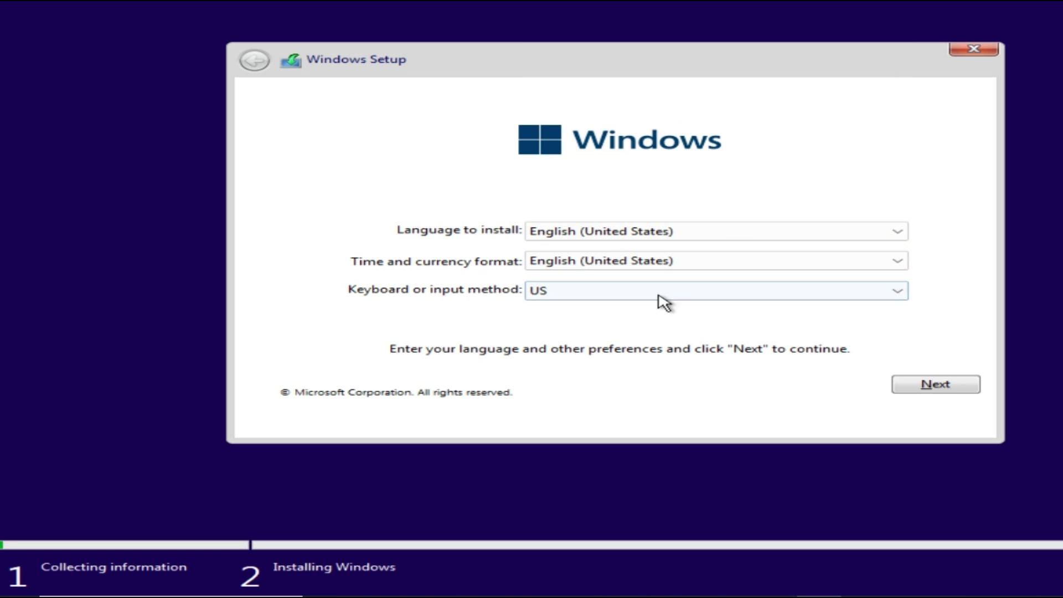
click(936, 385)
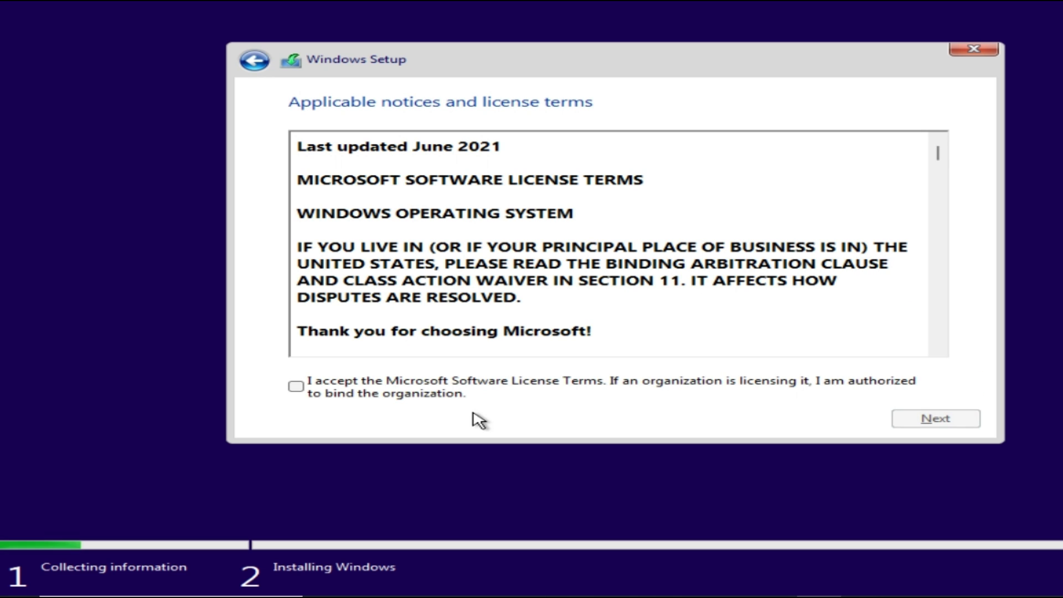
click(308, 388)
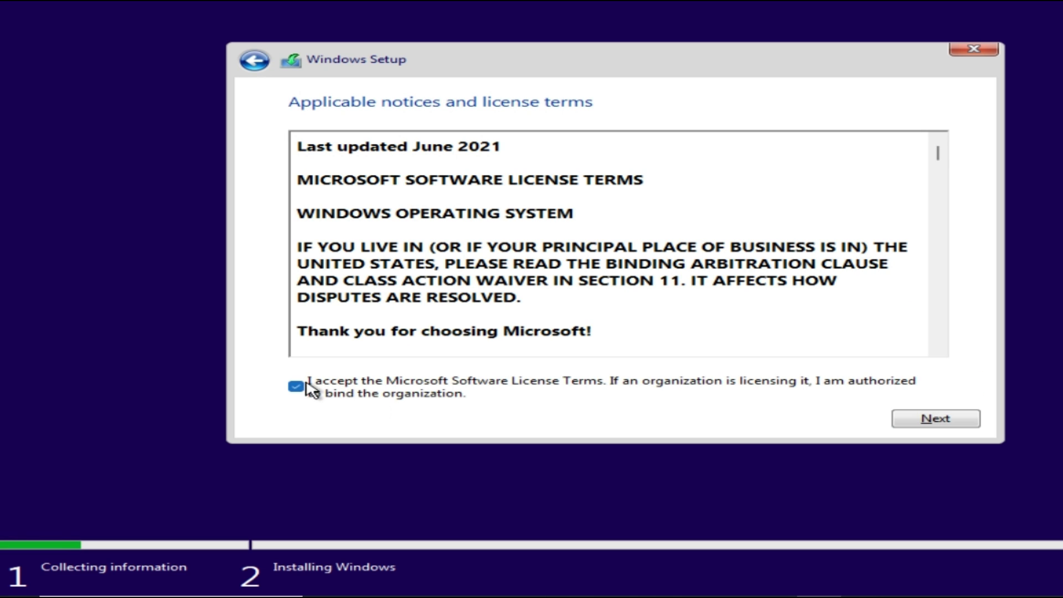
click(915, 423)
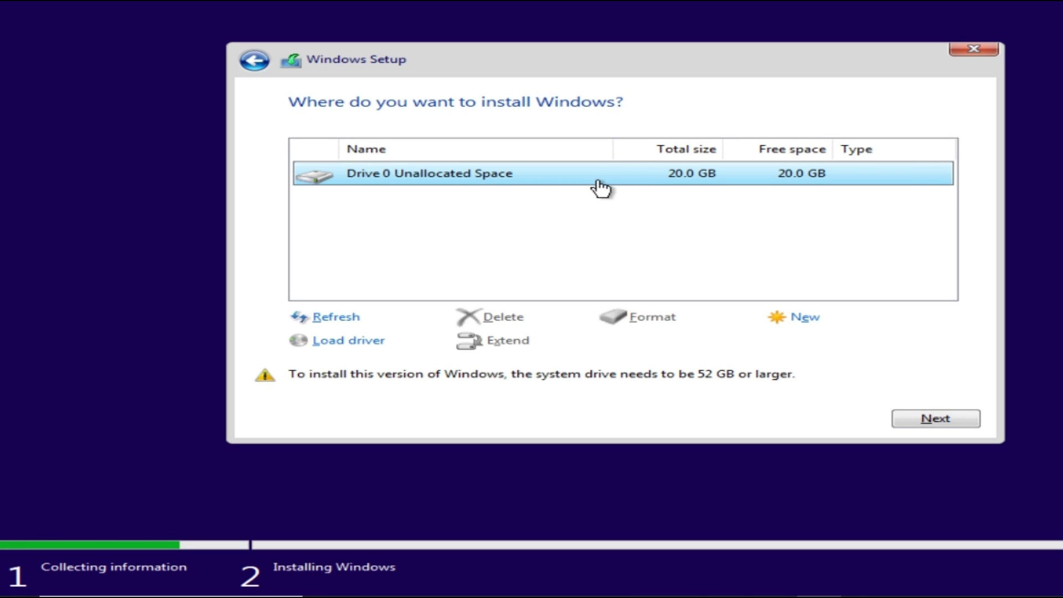
Create a 10240 MB partition with its System Reserved partition, then partition the remaining space.
click(798, 326)
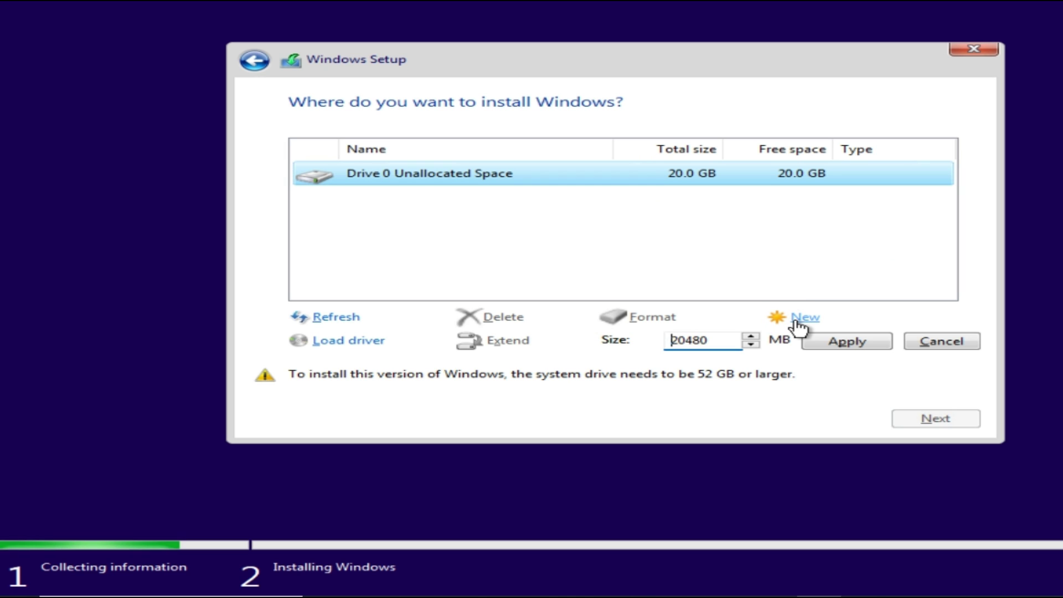
click(712, 345)
key(BackSpace)
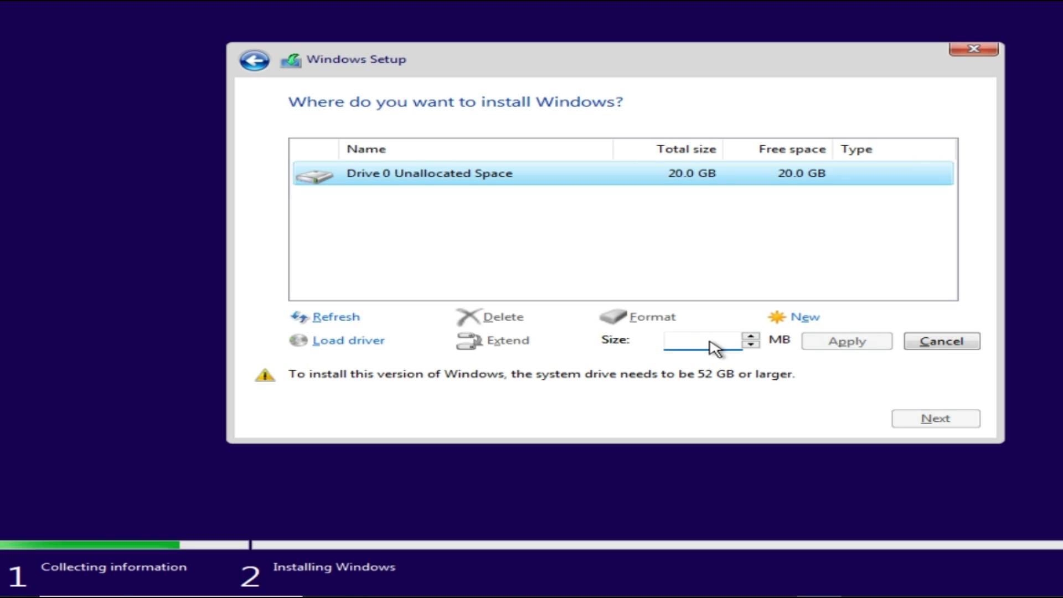
text(10)
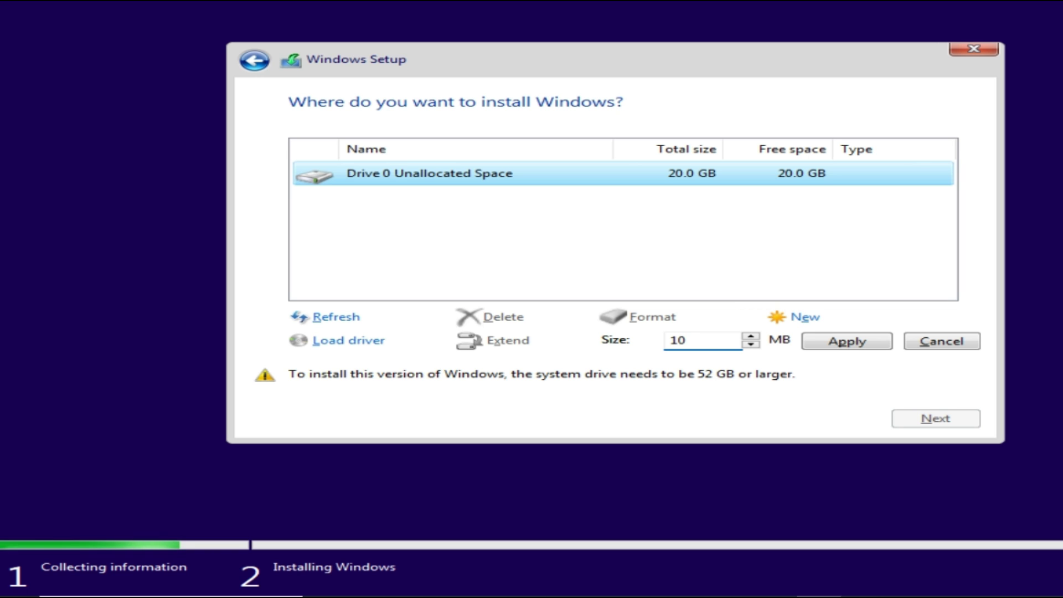
text(240)
key(Return)
click(795, 316)
click(841, 342)
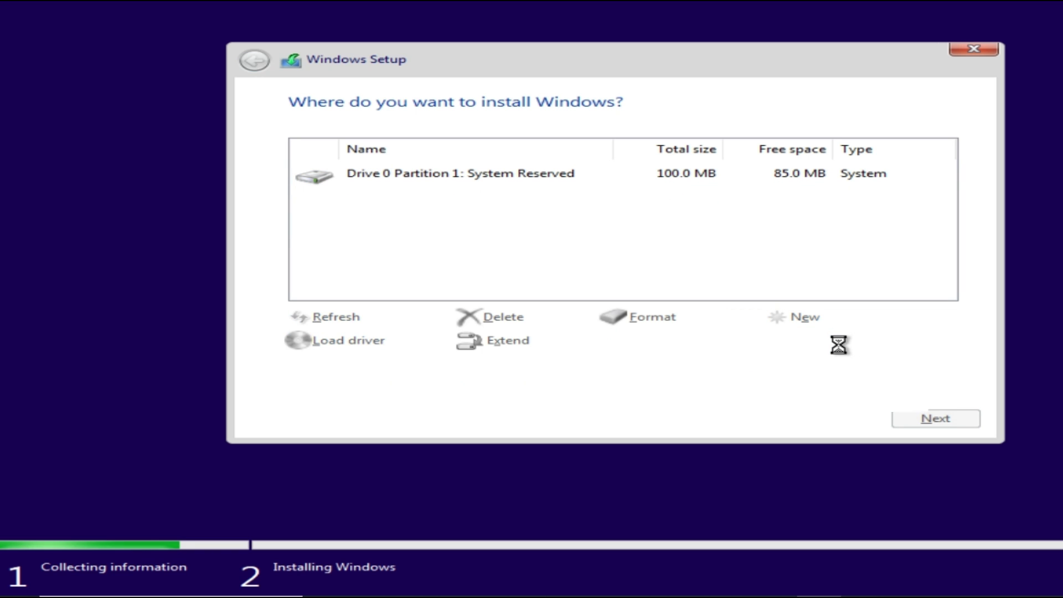
Install Windows onto Partition 3 and wait through installation and reboot.
click(924, 422)
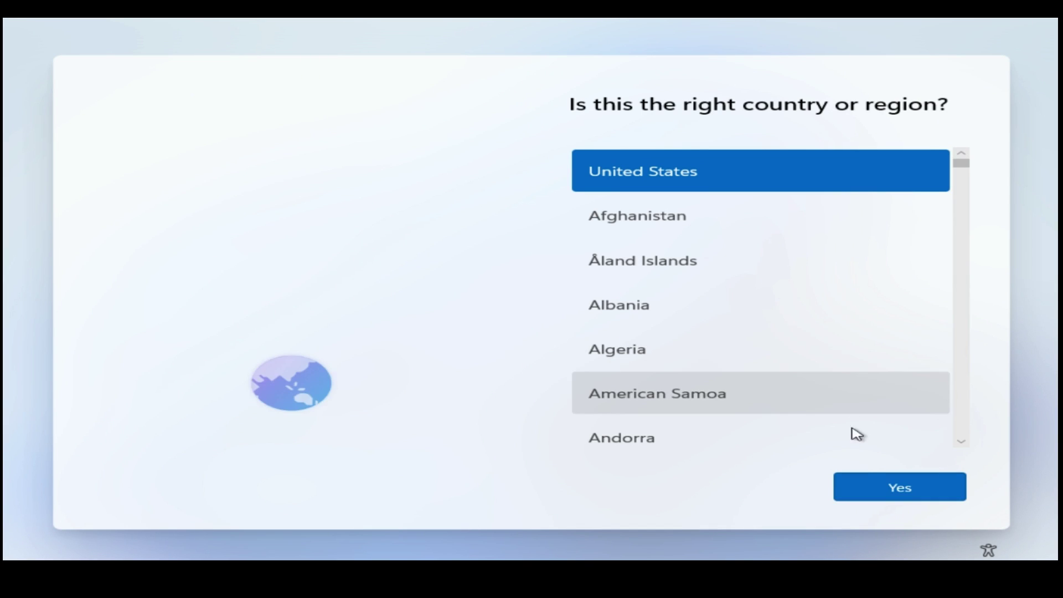
Confirm United States, submit the account name, and skip the password.
click(864, 490)
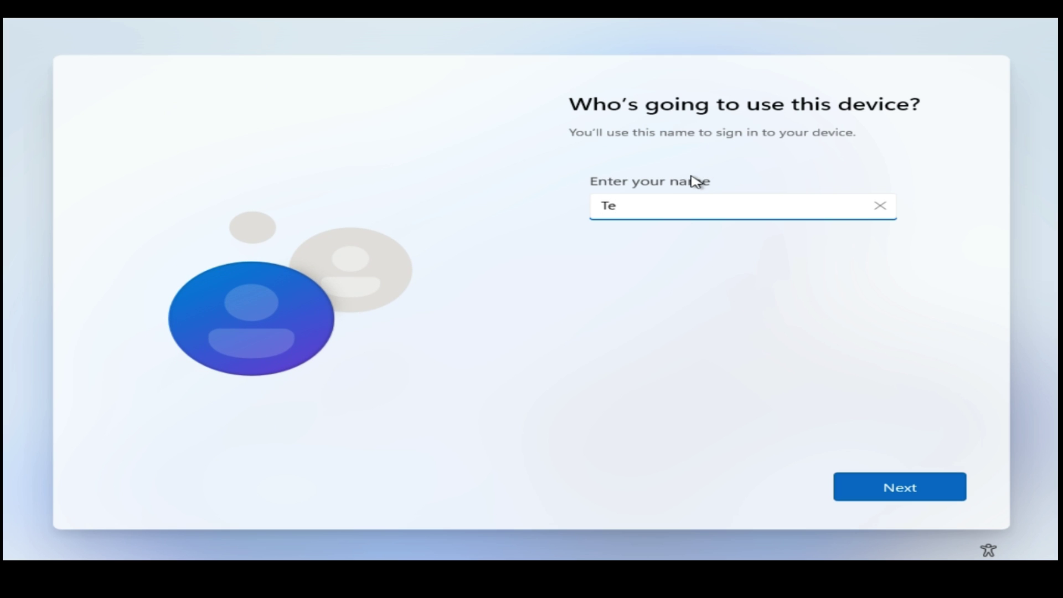
key(Return)
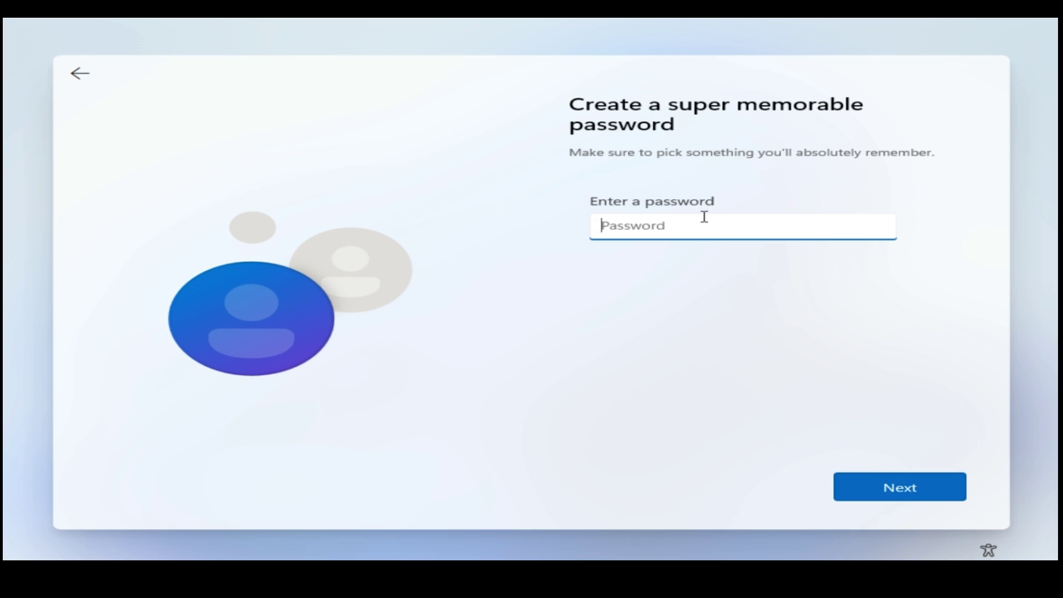
click(872, 487)
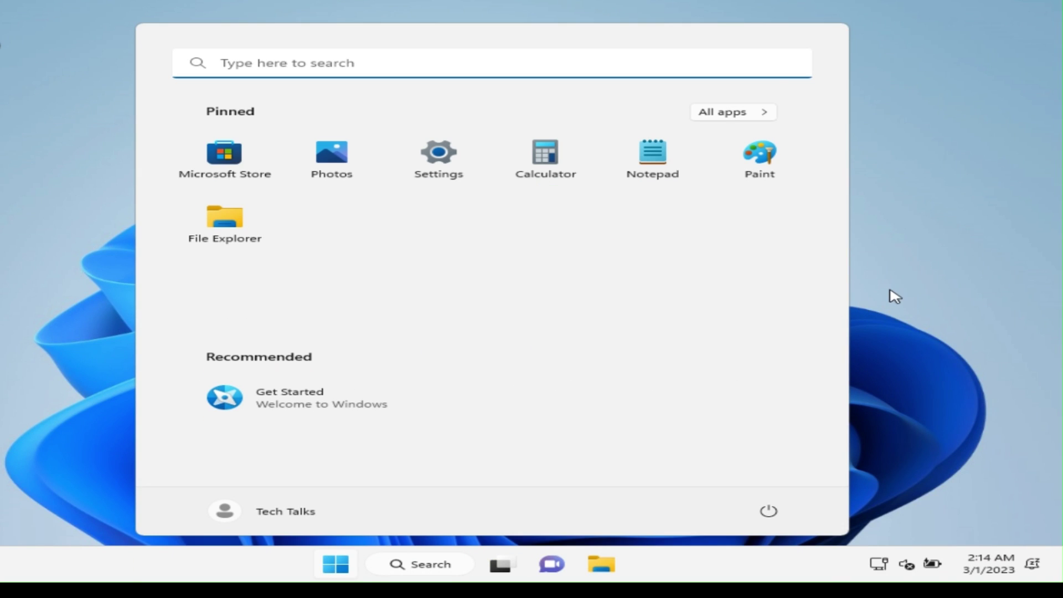
Dismiss the Start menu, then open and close the blank taskbar icon's menu.
click(891, 294)
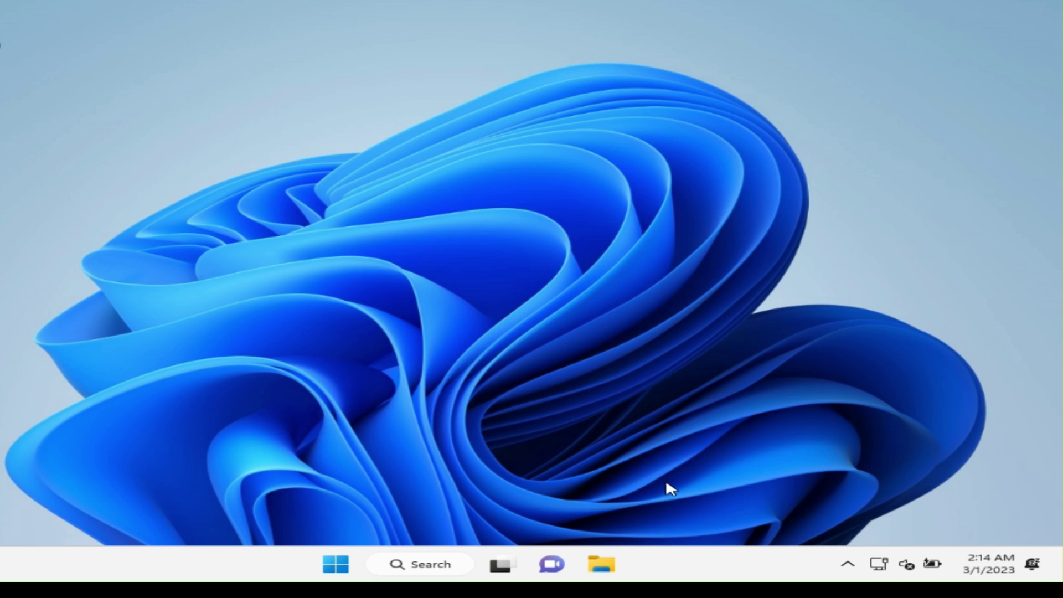
right_click(669, 562)
click(612, 289)
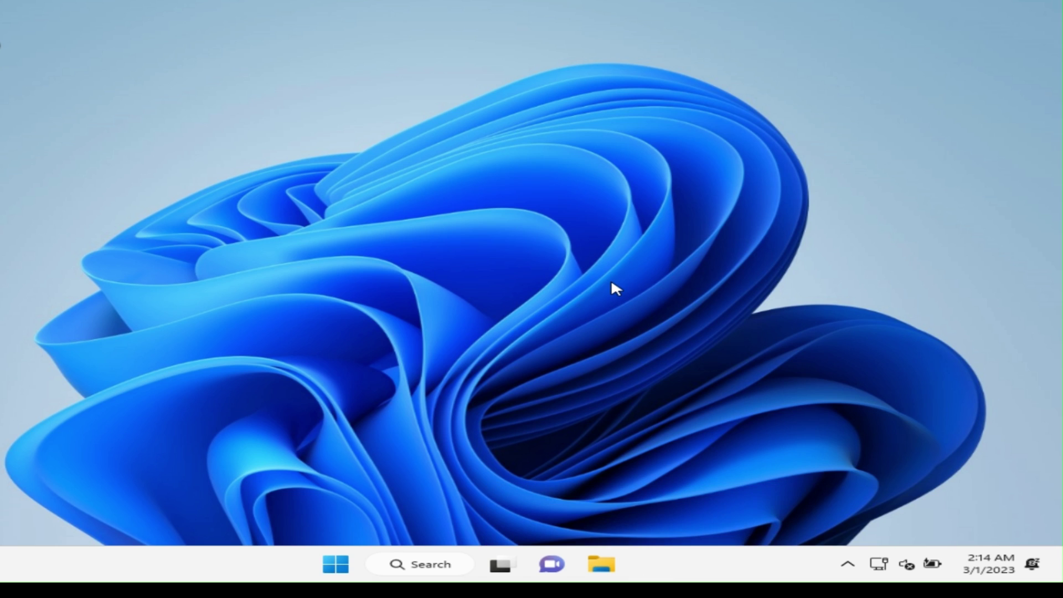